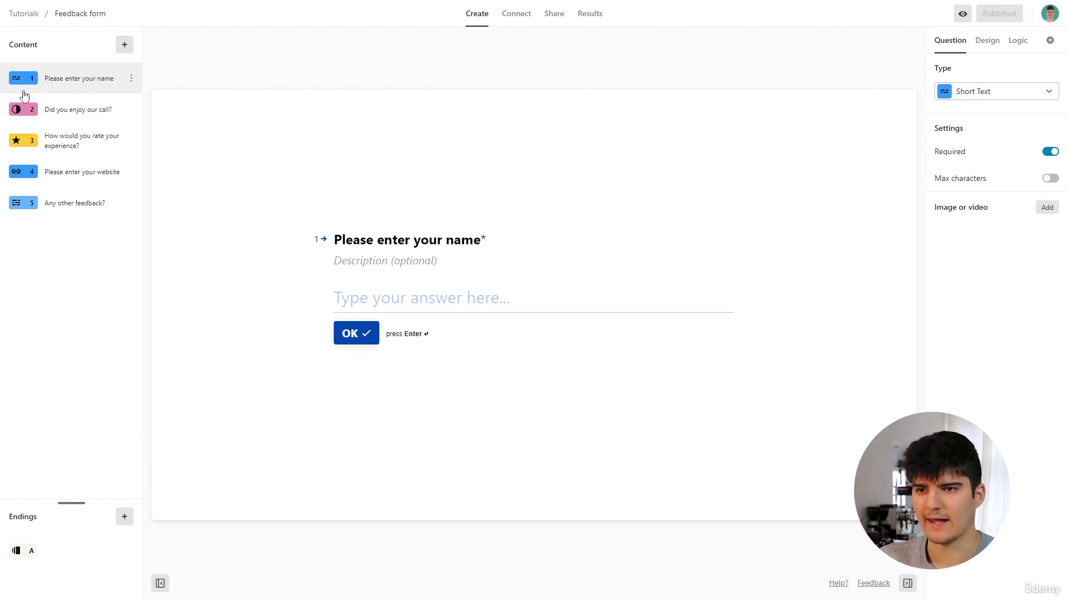
Set the "How would you rate your experience?" question to a 10-star scale and review the form's other questions.
{"action": "left_click", "coordinate": [79, 109]}
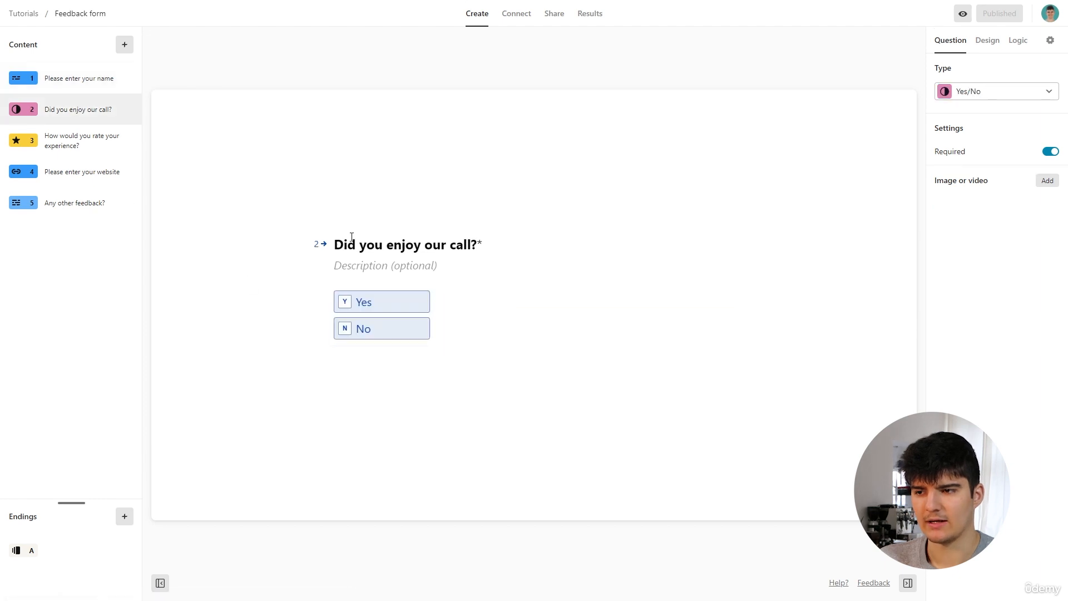
{"action": "left_click", "coordinate": [69, 155]}
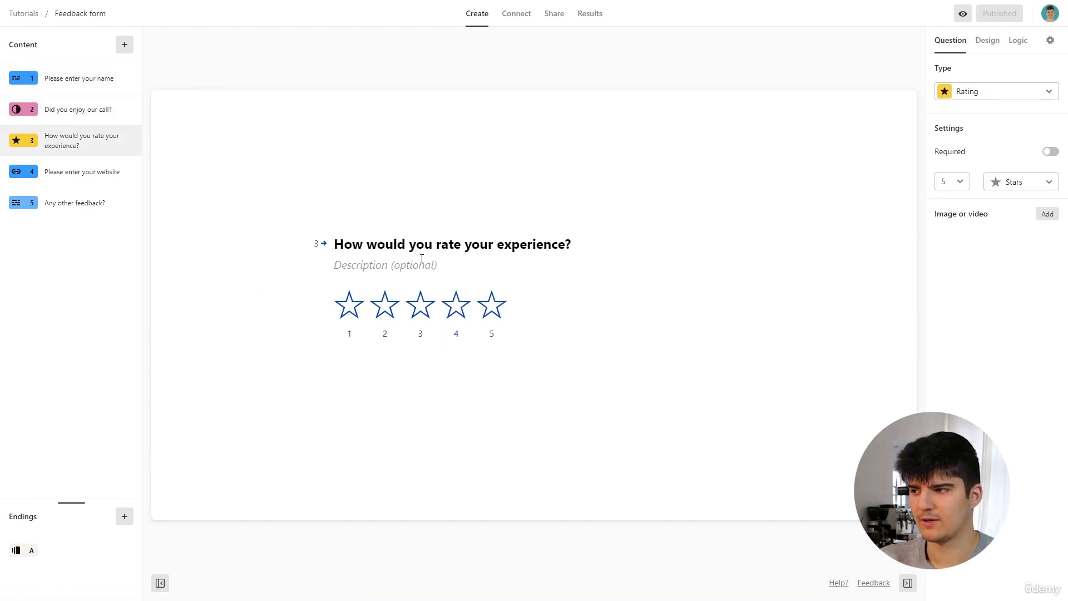
{"action": "left_click", "coordinate": [952, 181]}
{"action": "scroll", "coordinate": [945, 279], "scroll_direction": "down", "scroll_amount": 2}
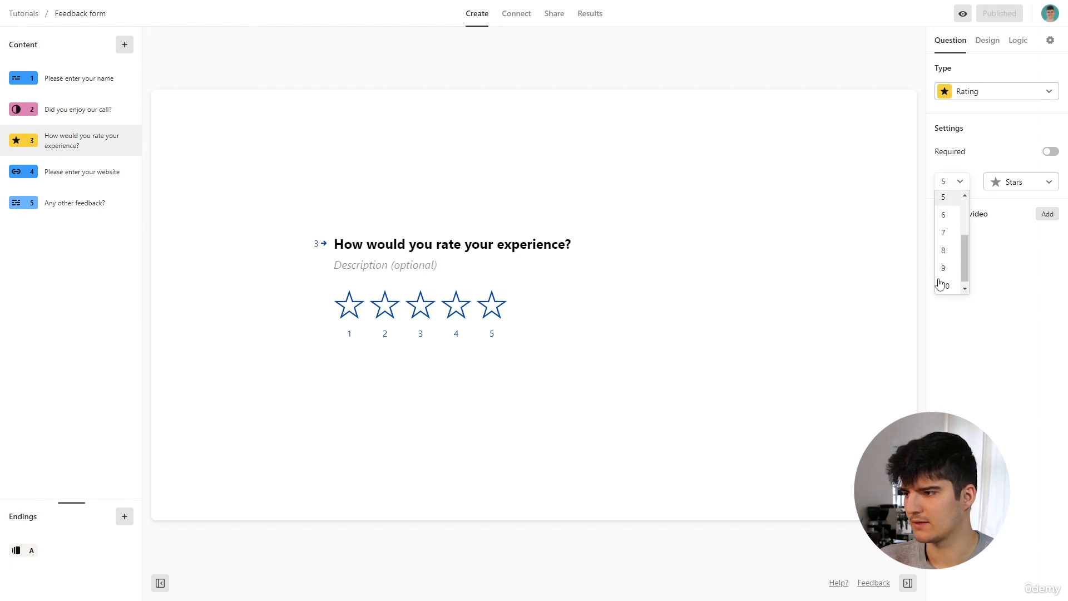
{"action": "left_click", "coordinate": [945, 279]}
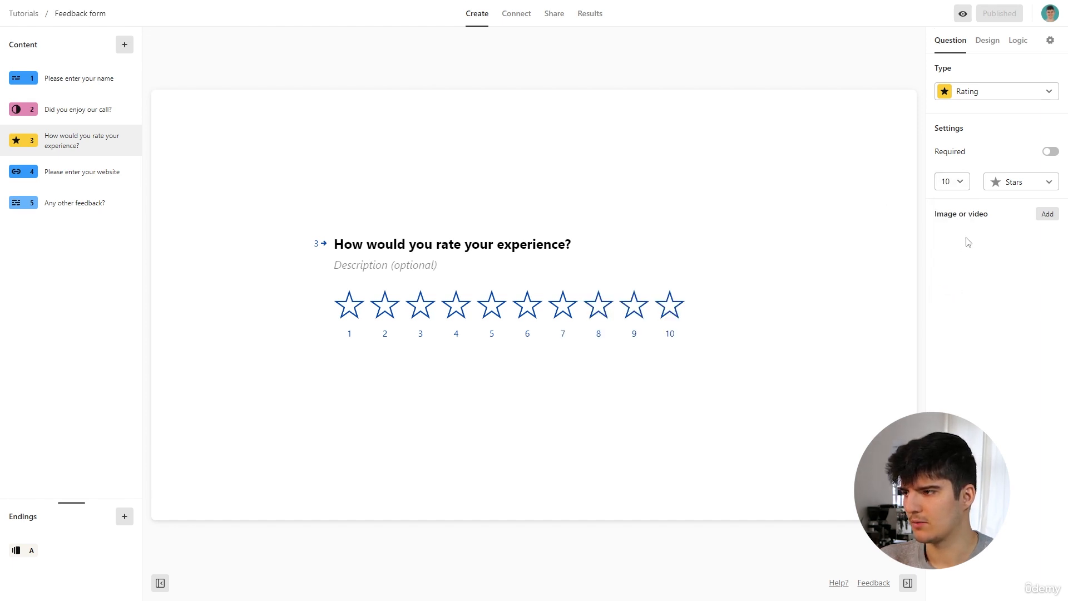
{"action": "left_click", "coordinate": [81, 176]}
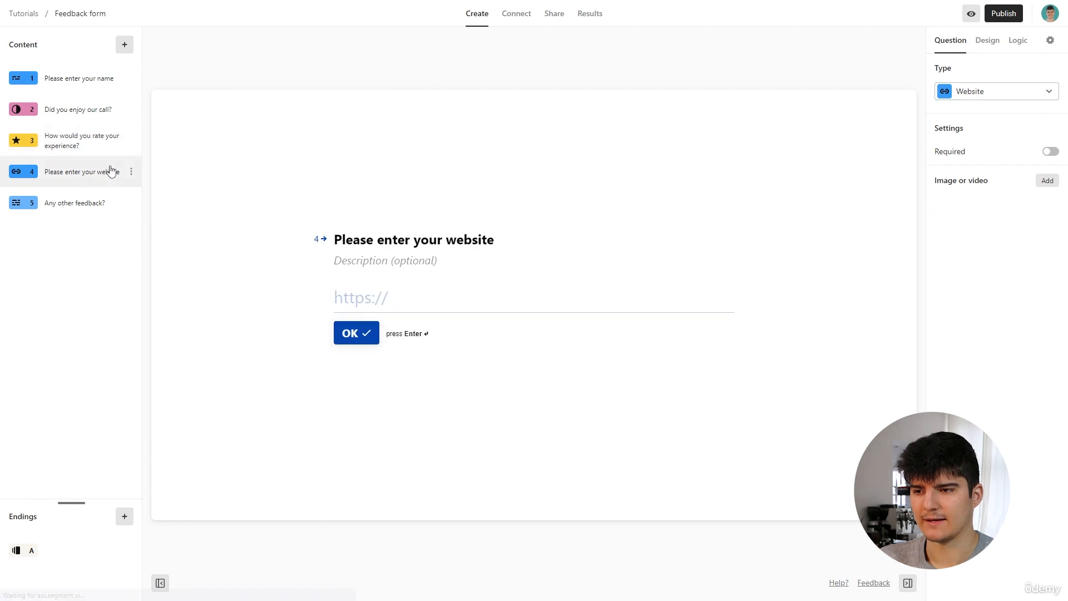
{"action": "left_click", "coordinate": [62, 203]}
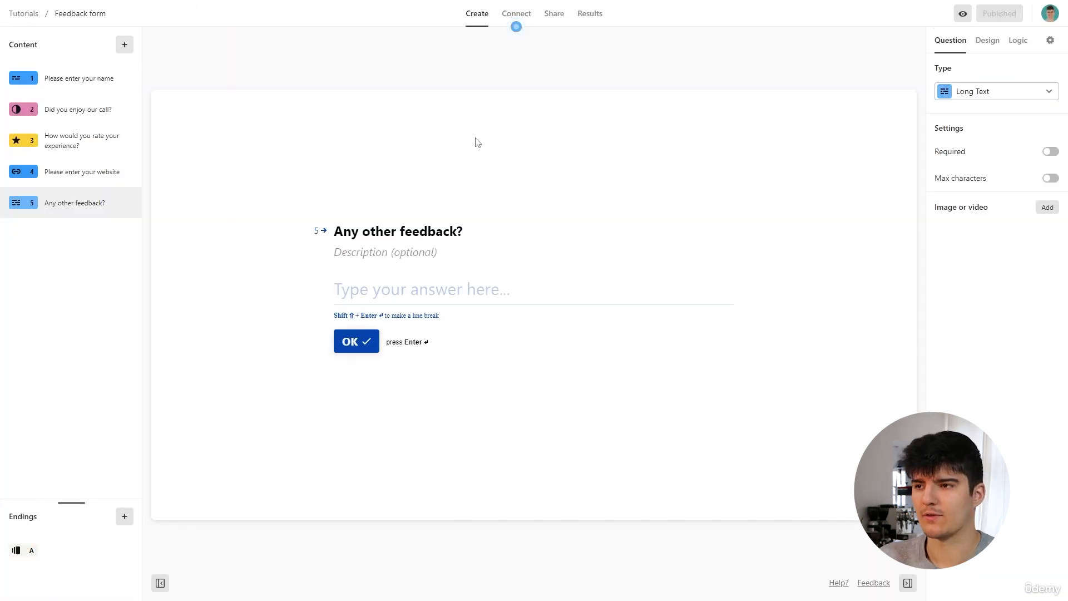
Find the Notion integration among the form's available connections and open it for editing.
{"action": "left_click", "coordinate": [517, 14]}
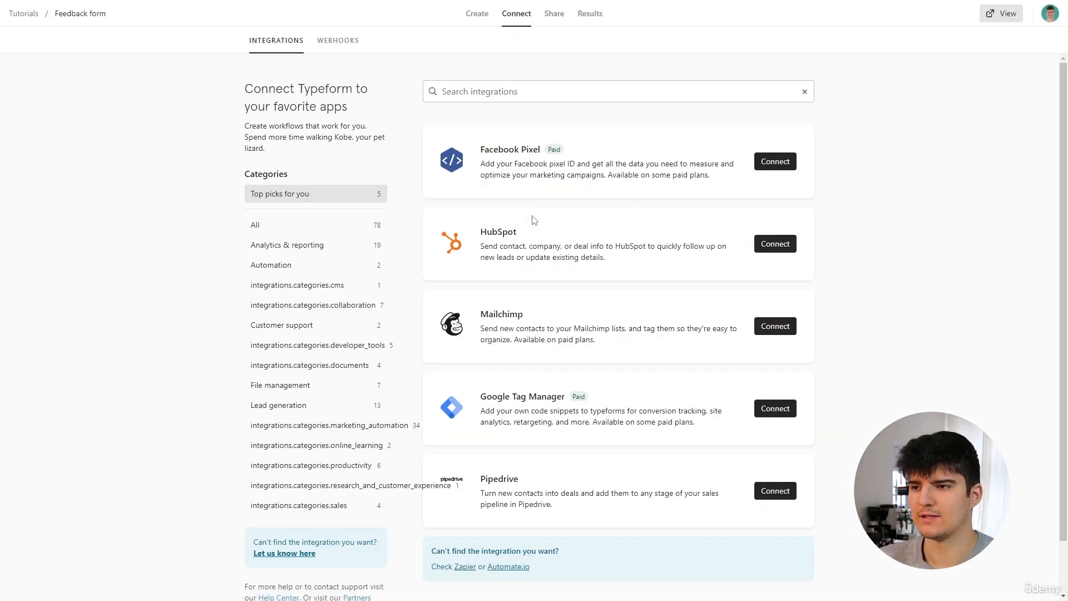
{"action": "left_click", "coordinate": [486, 92]}
{"action": "type", "text": "notion"}
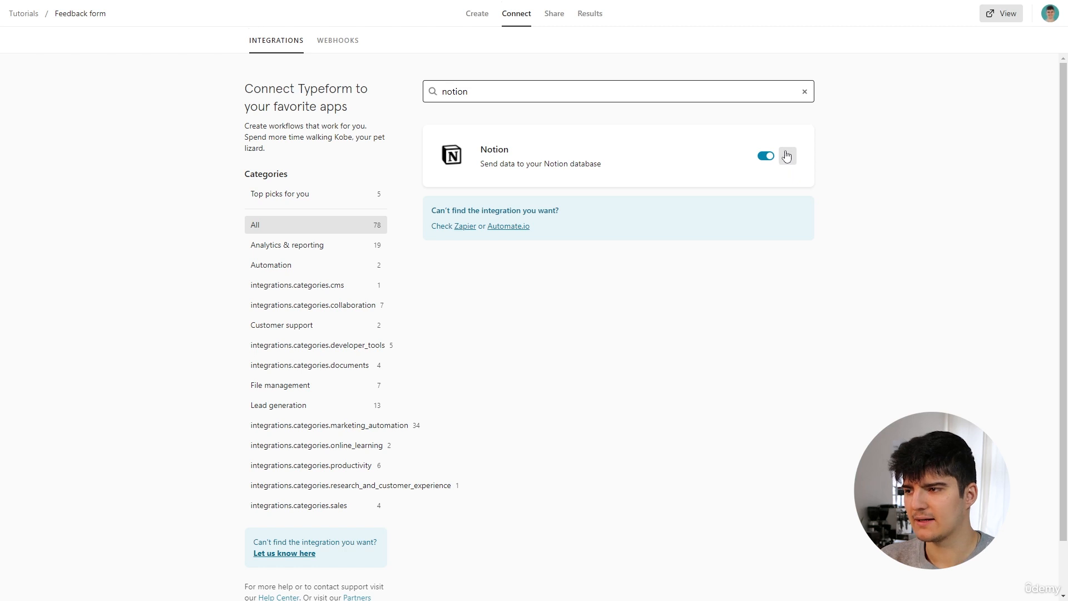
{"action": "left_click", "coordinate": [788, 156]}
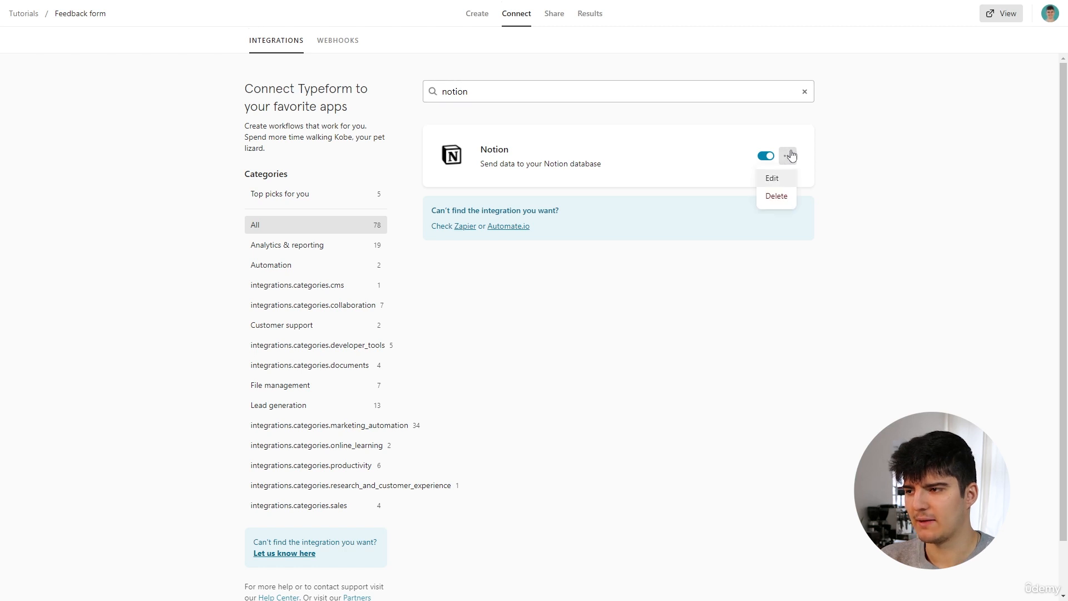
{"action": "left_click", "coordinate": [768, 182]}
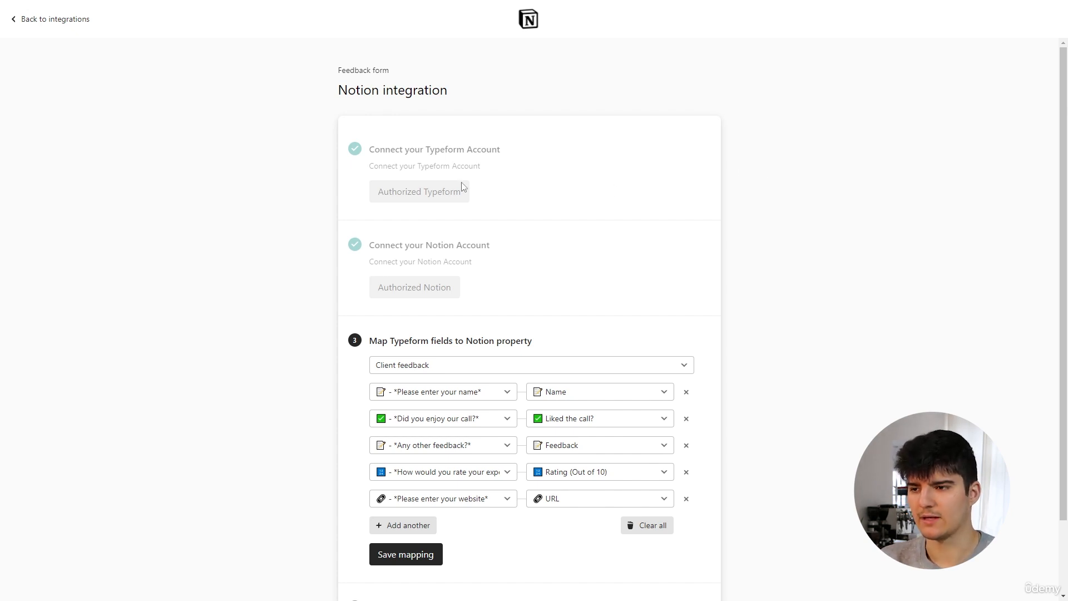
Clear all existing field mappings and map the "Please enter your name" question to the Name property.
{"action": "scroll", "coordinate": [461, 186], "scroll_direction": "down", "scroll_amount": 2}
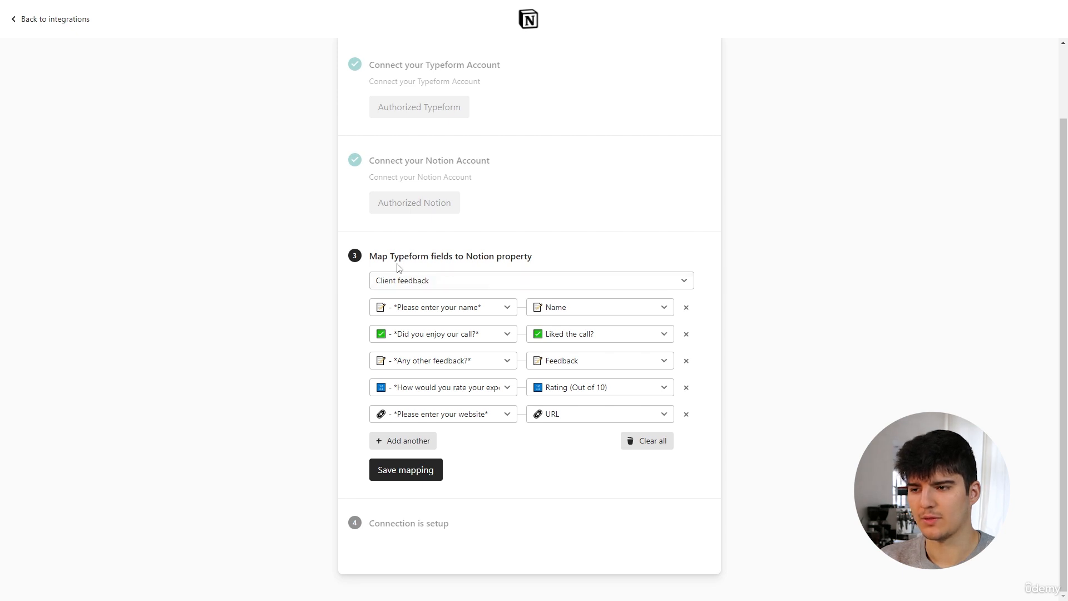
{"action": "left_click", "coordinate": [643, 443]}
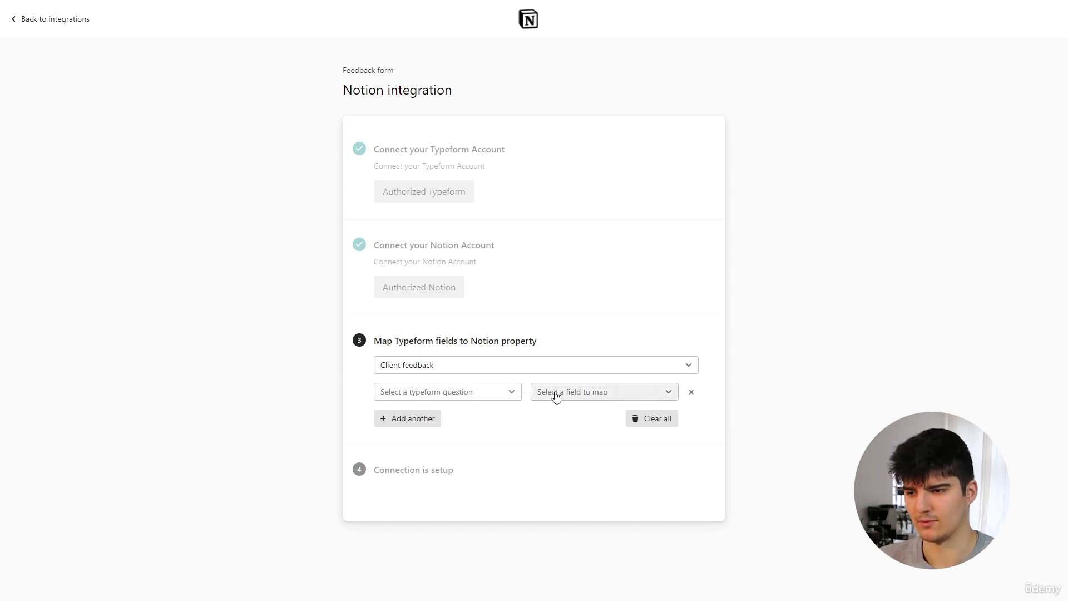
{"action": "left_click", "coordinate": [443, 392]}
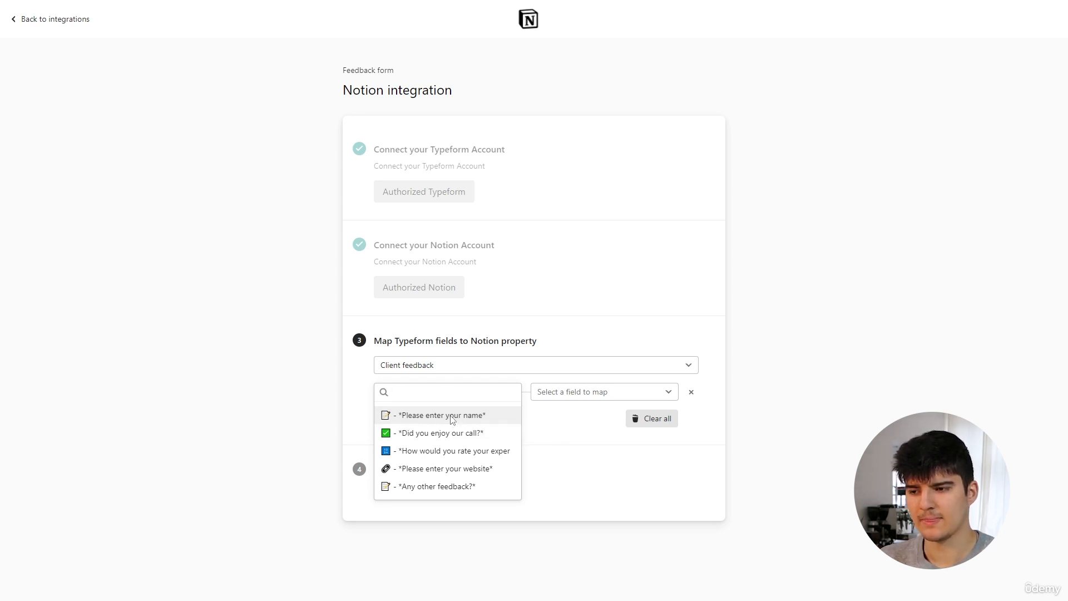
{"action": "left_click", "coordinate": [451, 417]}
{"action": "left_click", "coordinate": [548, 393]}
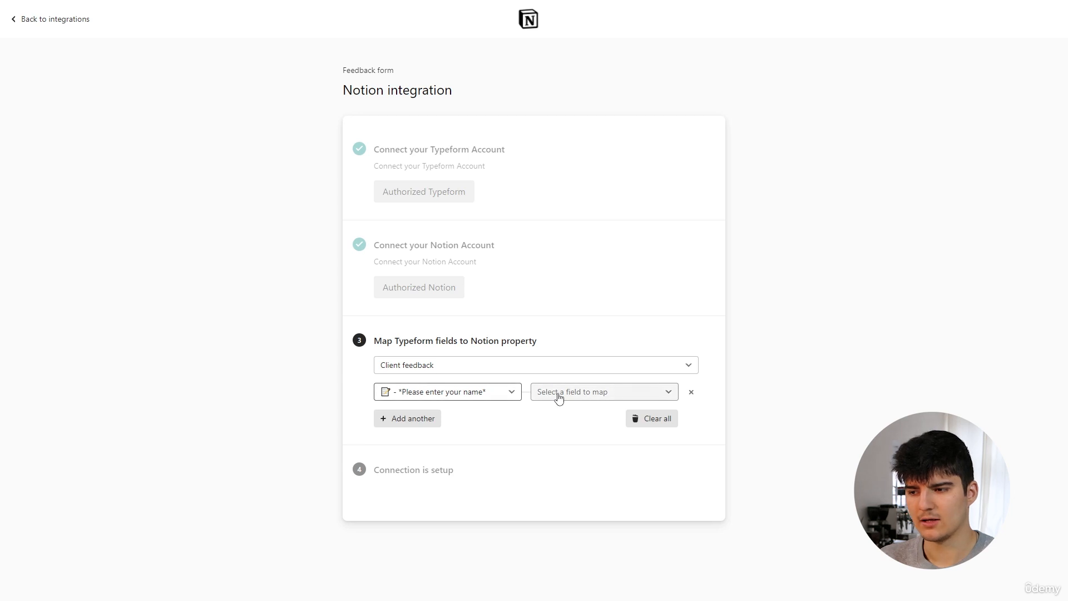
{"action": "left_click", "coordinate": [558, 417]}
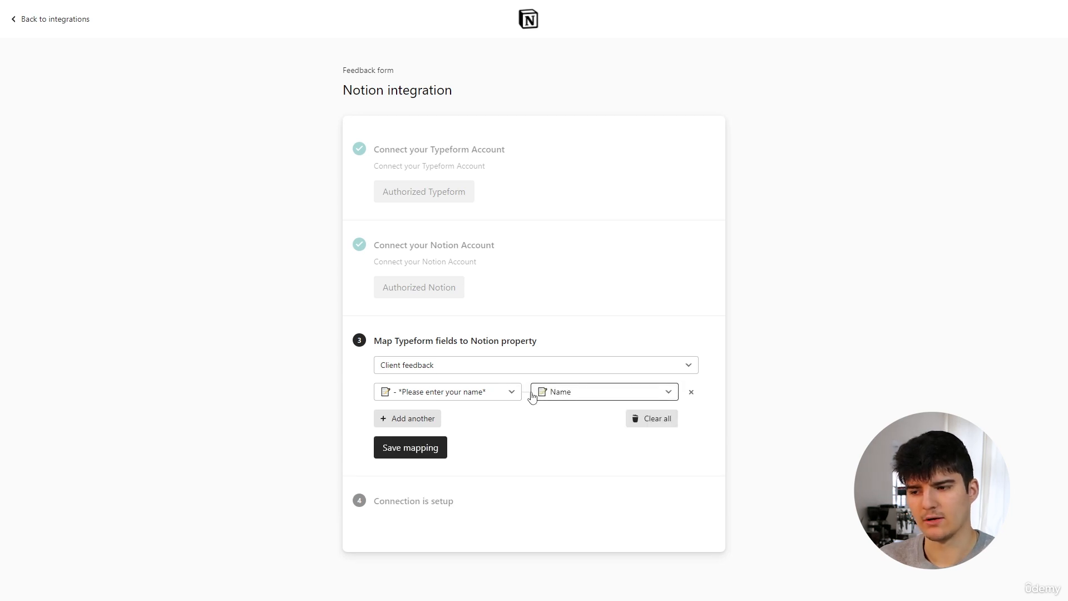
Add a mapping from the "Did you enjoy our call?" question to the "Liked the call?" property.
{"action": "left_click", "coordinate": [423, 419]}
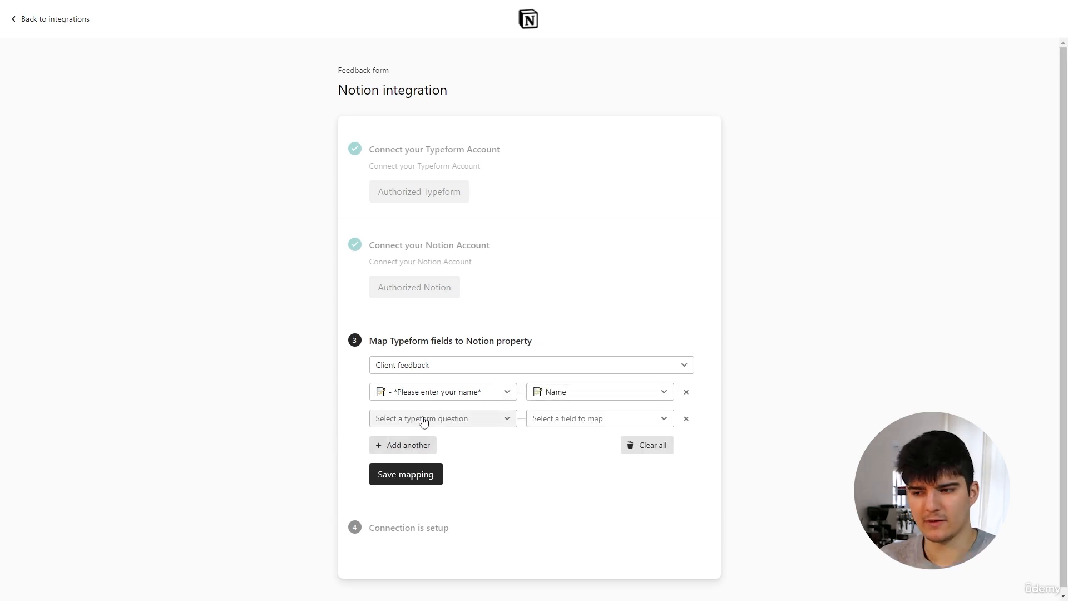
{"action": "left_click", "coordinate": [424, 420]}
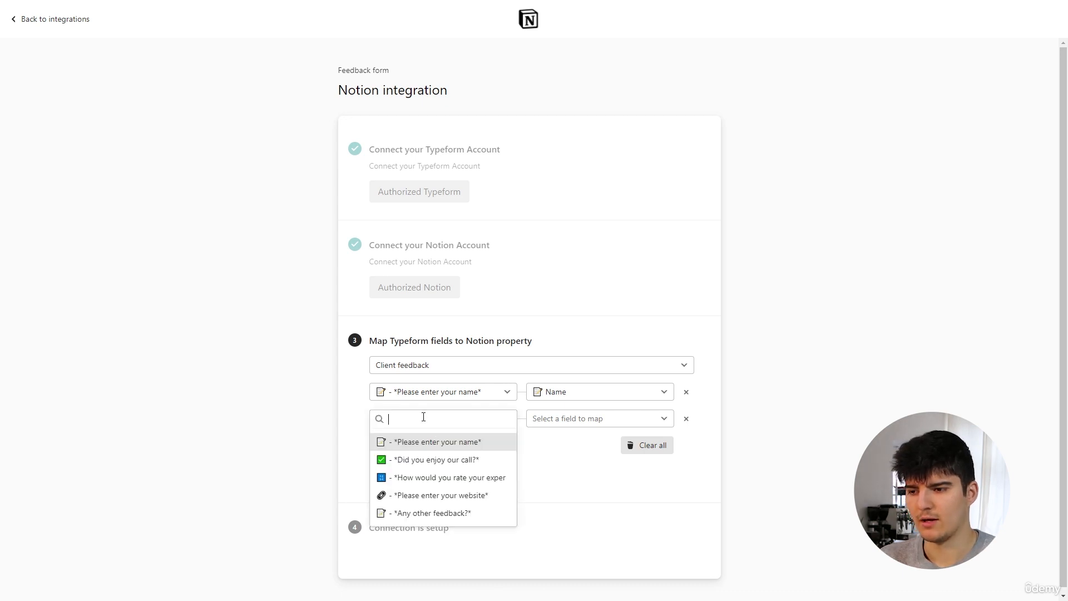
{"action": "left_click", "coordinate": [432, 461]}
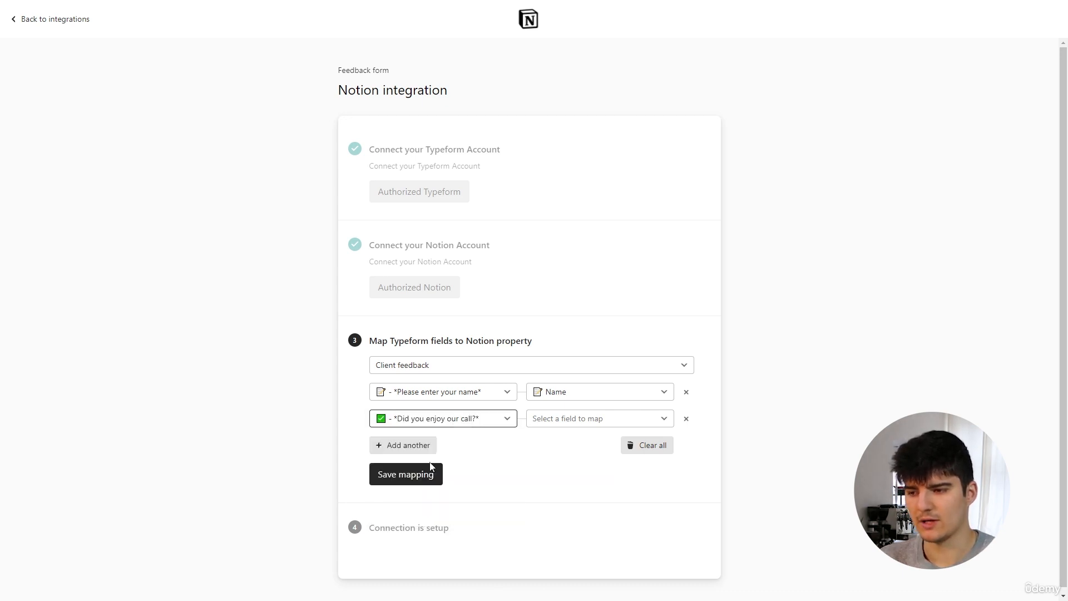
{"action": "left_click", "coordinate": [546, 420]}
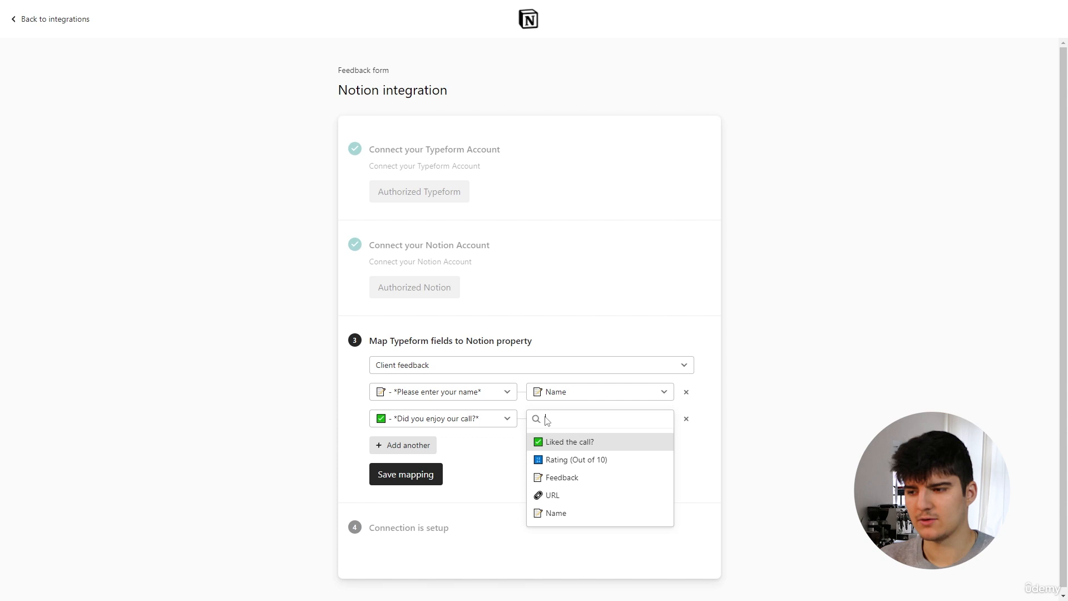
{"action": "left_click", "coordinate": [568, 444]}
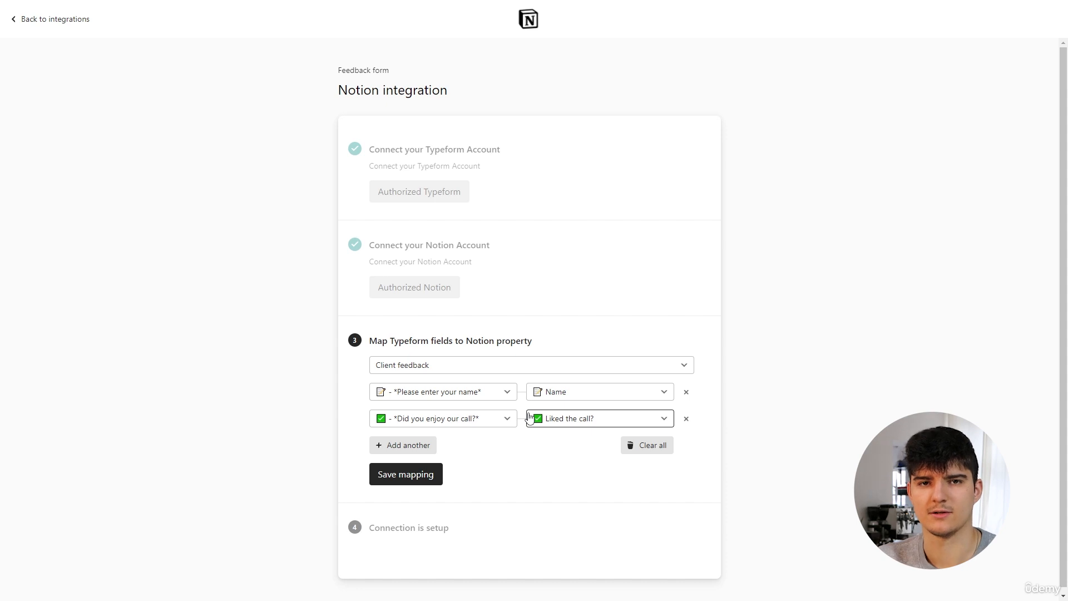
Add a mapping from the "How would you rate your experience?" question to the Rating (Out of 10) property.
{"action": "scroll", "coordinate": [634, 362], "scroll_direction": "down", "scroll_amount": 1}
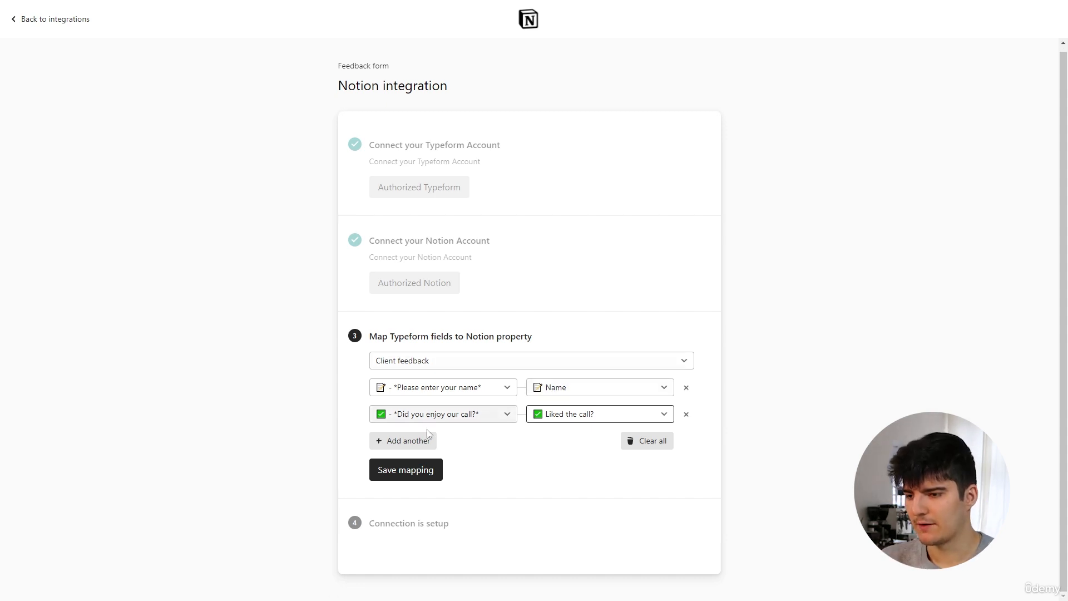
{"action": "left_click", "coordinate": [404, 443]}
{"action": "left_click", "coordinate": [403, 442]}
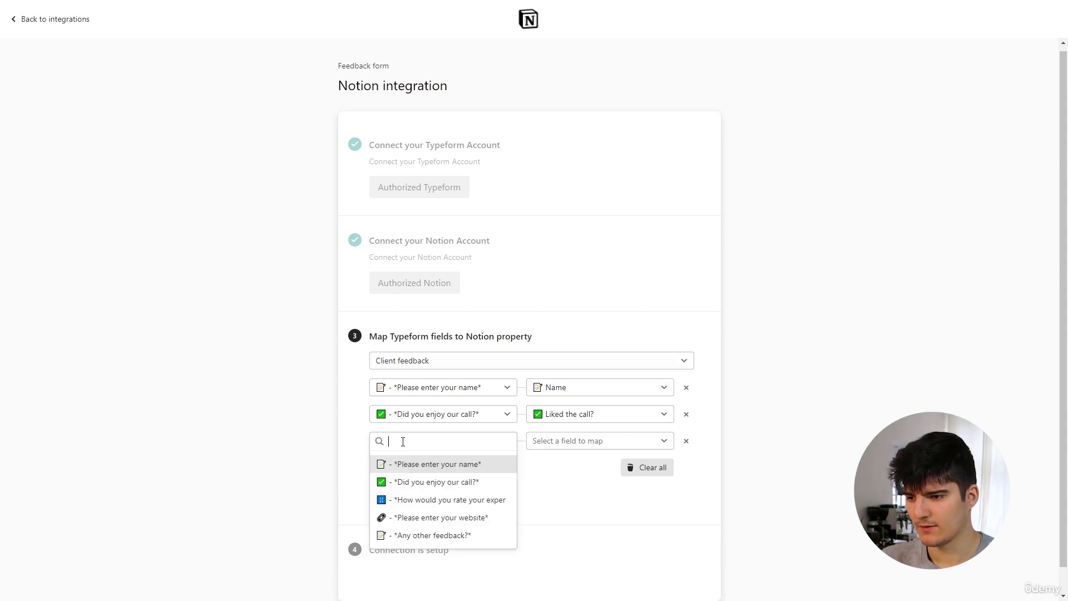
{"action": "left_click", "coordinate": [418, 500]}
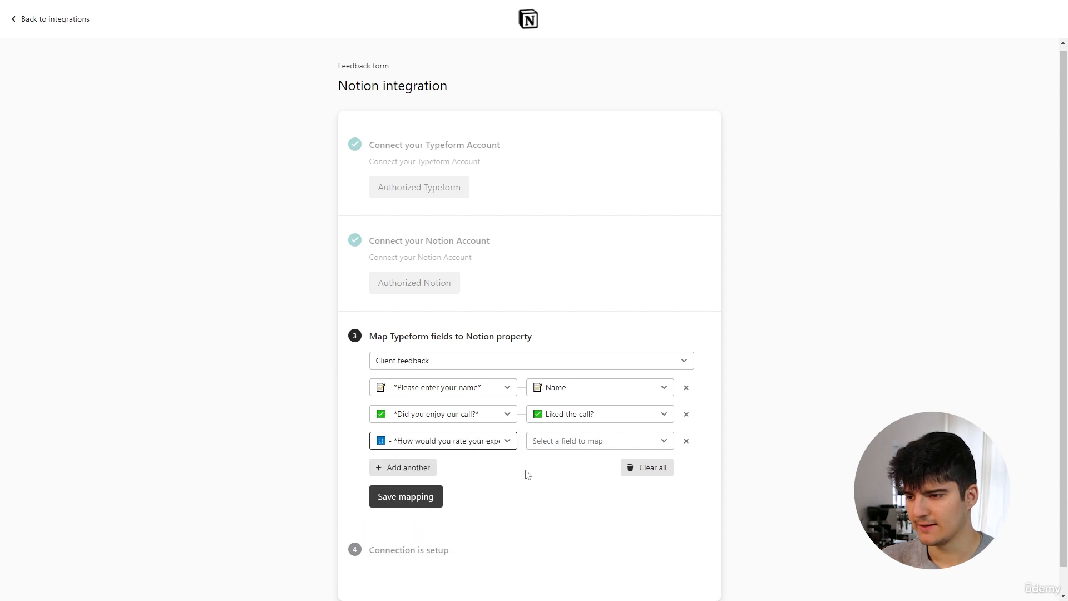
{"action": "left_click", "coordinate": [575, 441]}
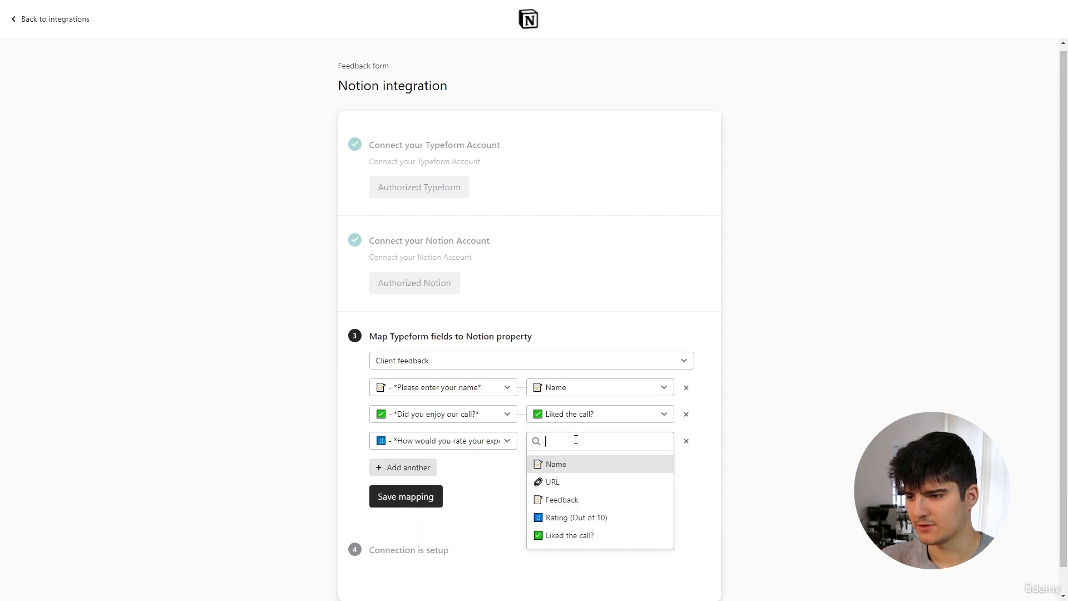
{"action": "left_click", "coordinate": [563, 519]}
Add a mapping from the "Please enter your website" question to the URL property.
{"action": "left_click", "coordinate": [410, 469]}
{"action": "left_click", "coordinate": [411, 472]}
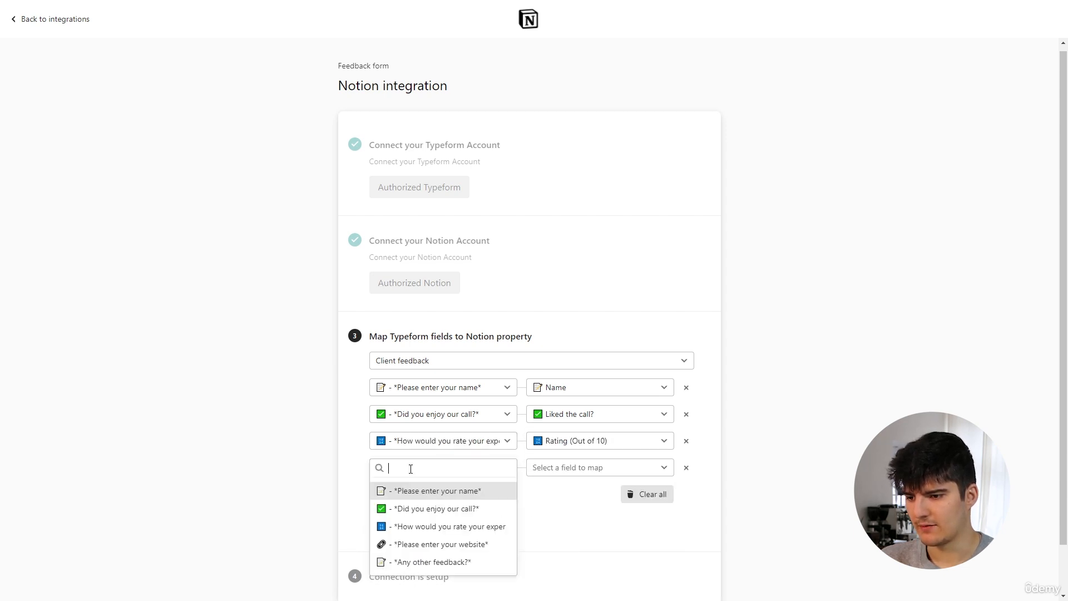
{"action": "left_click", "coordinate": [425, 544]}
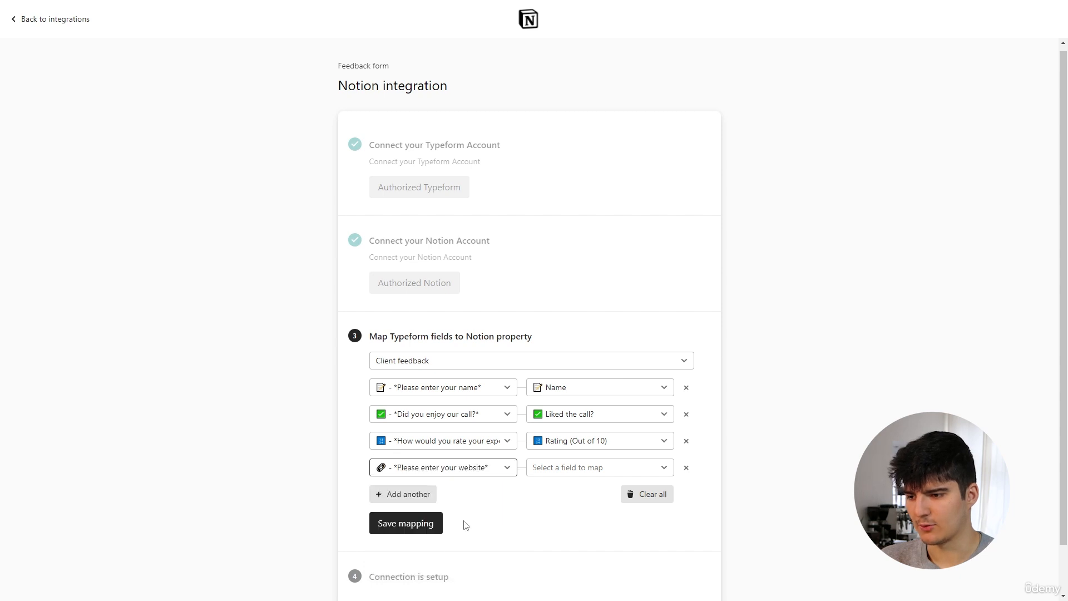
{"action": "left_click", "coordinate": [557, 470]}
{"action": "left_click", "coordinate": [545, 545]}
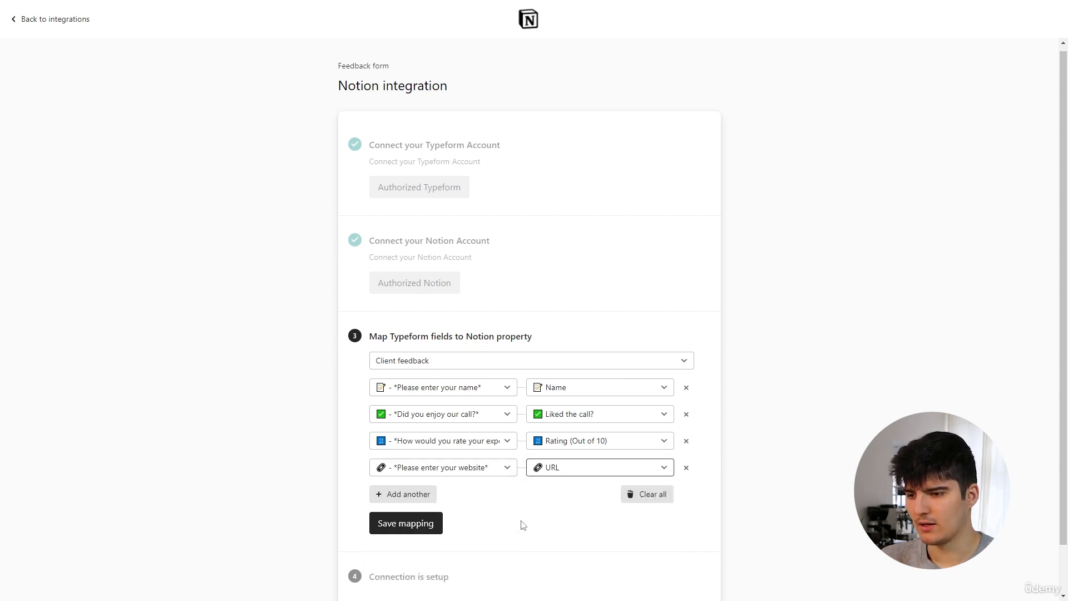
Map the "Any other feedback?" question to the Feedback property and save the mapping.
{"action": "left_click", "coordinate": [404, 496]}
{"action": "left_click", "coordinate": [404, 495]}
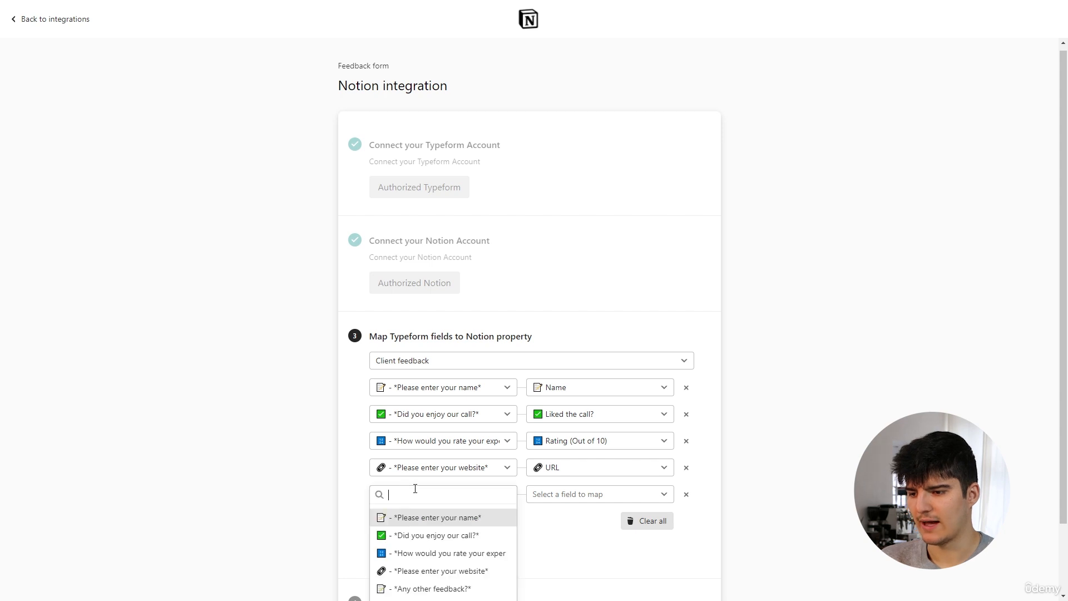
{"action": "left_click", "coordinate": [420, 590]}
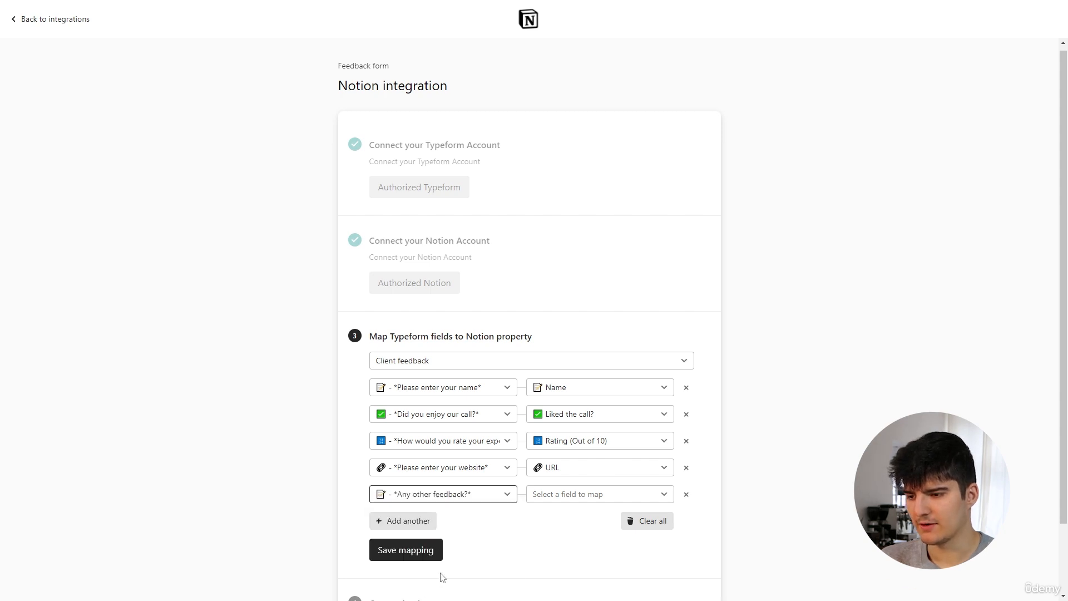
{"action": "left_click", "coordinate": [550, 494]}
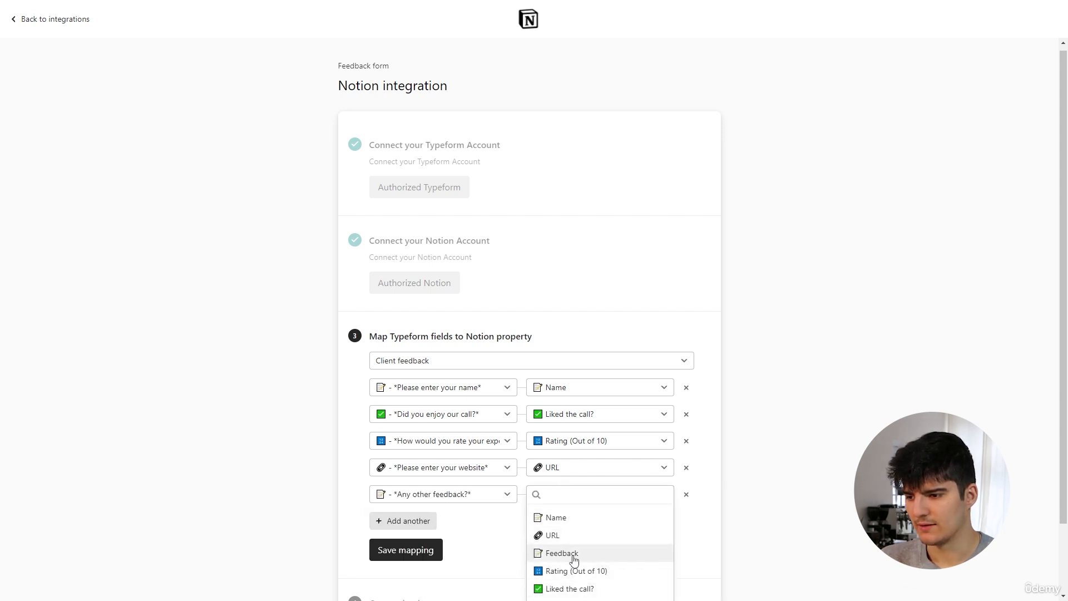
{"action": "left_click", "coordinate": [567, 556]}
{"action": "scroll", "coordinate": [543, 531], "scroll_direction": "down", "scroll_amount": 2}
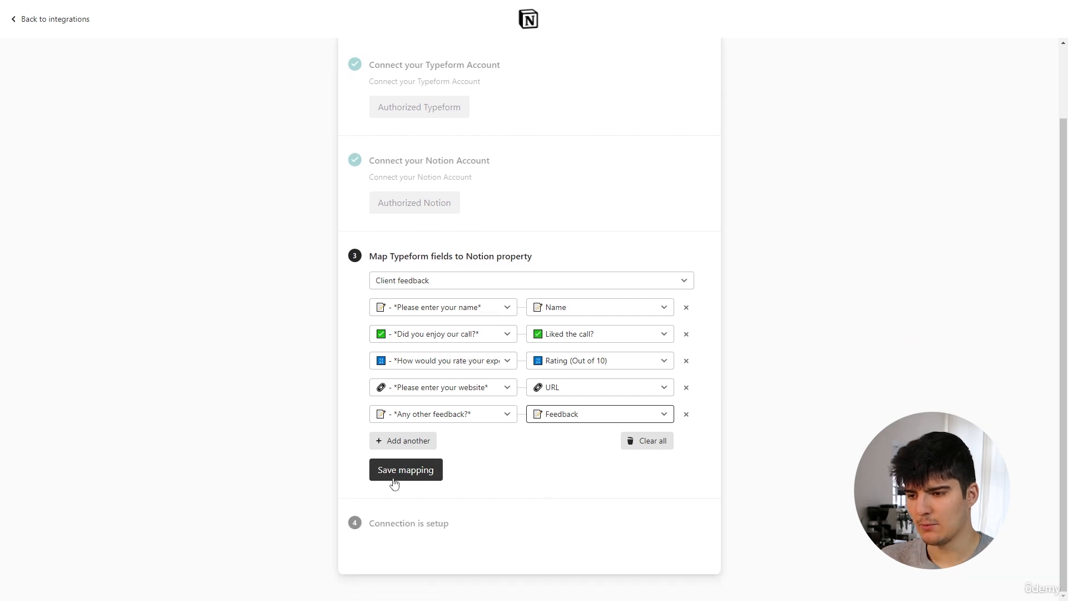
{"action": "left_click", "coordinate": [423, 475]}
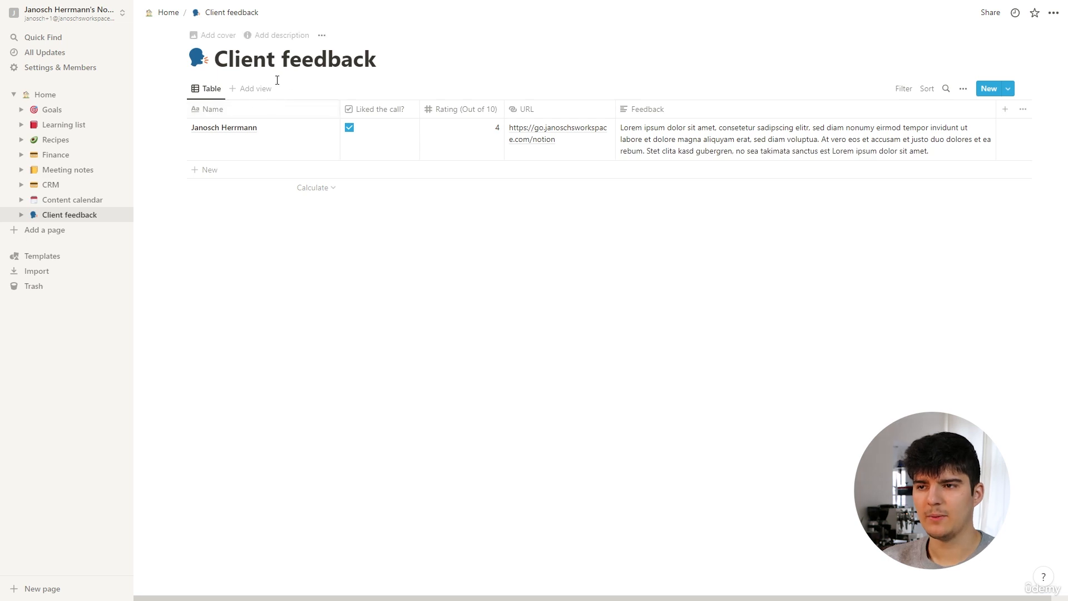
In Notion, delete the existing entry from the Client feedback table.
{"action": "left_click_drag", "start_coordinate": [158, 141], "coordinate": [392, 143]}
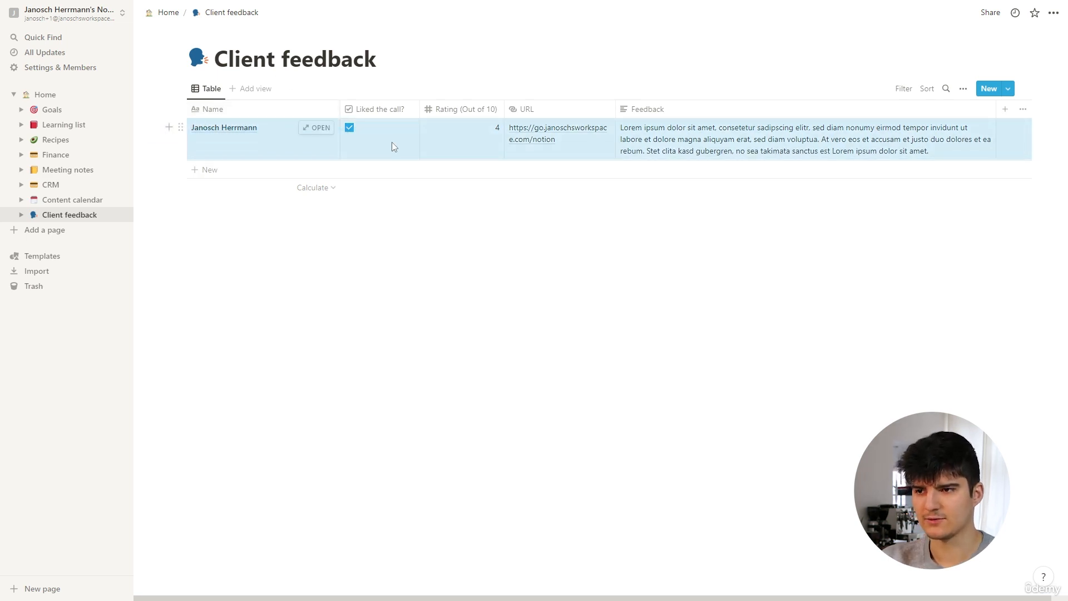
{"action": "key", "text": "Delete"}
Switch back to the Typeform integration page and open the live feedback form from its completion section.
{"action": "key", "text": "ctrl+Tab"}
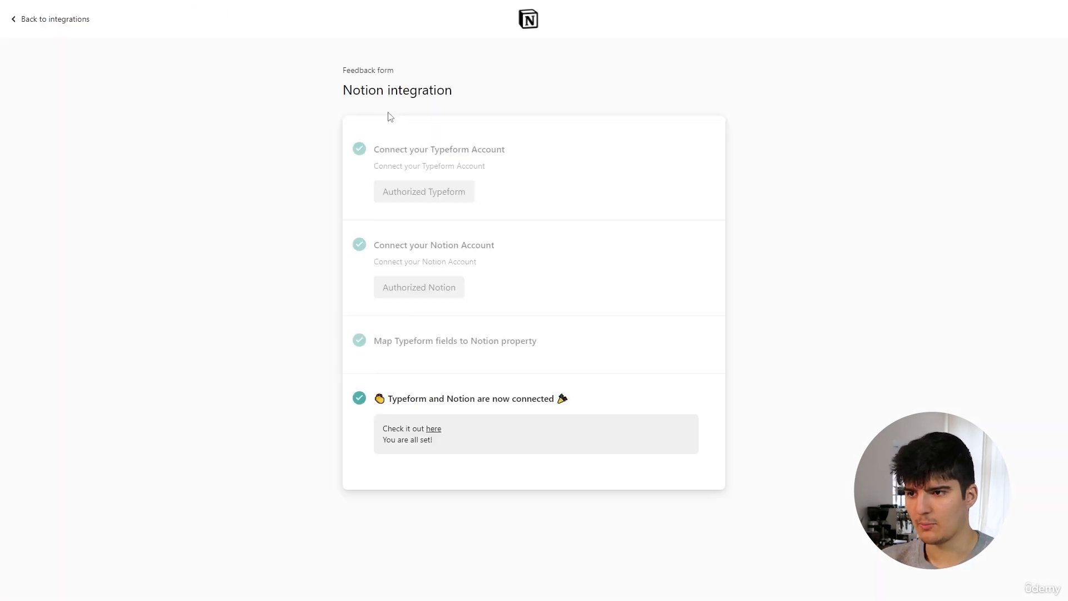
{"action": "left_click", "coordinate": [434, 429]}
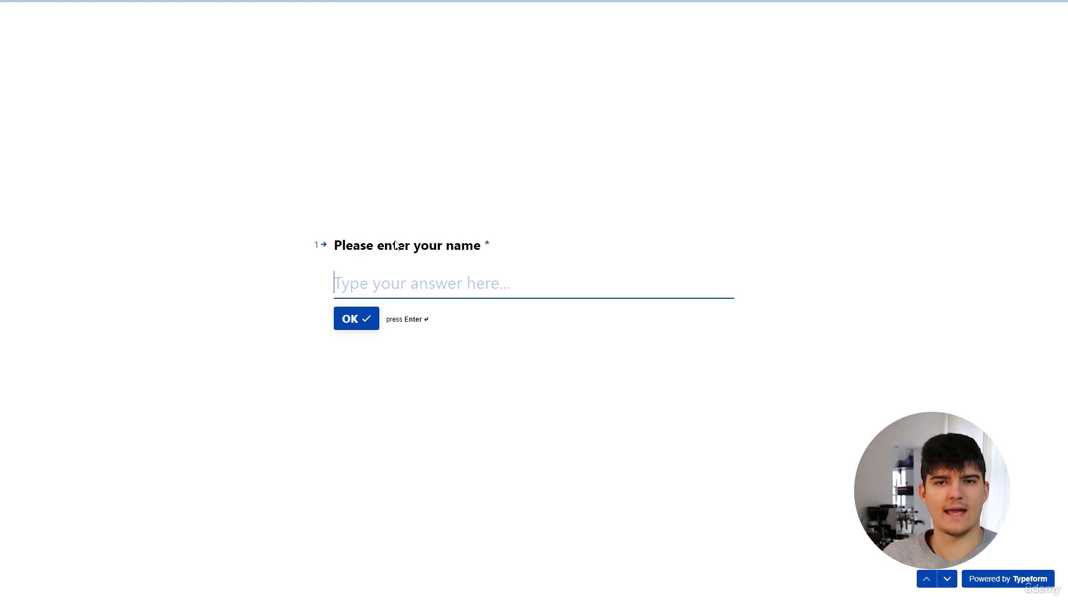
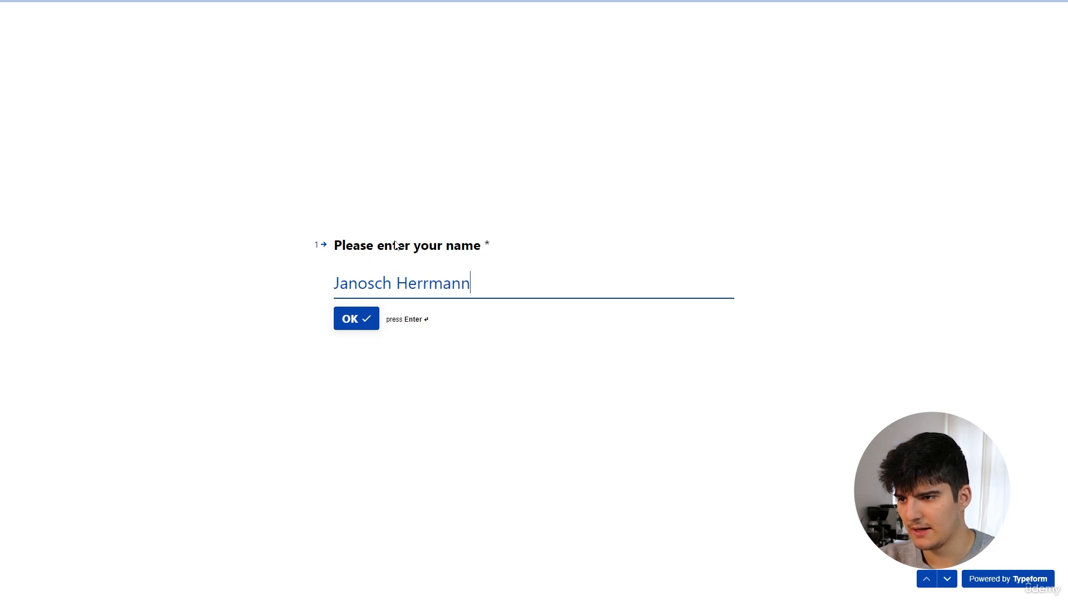
Enter the respondent's full name in the form and answer Yes to "Did you enjoy our call?".
{"action": "key", "text": "Return"}
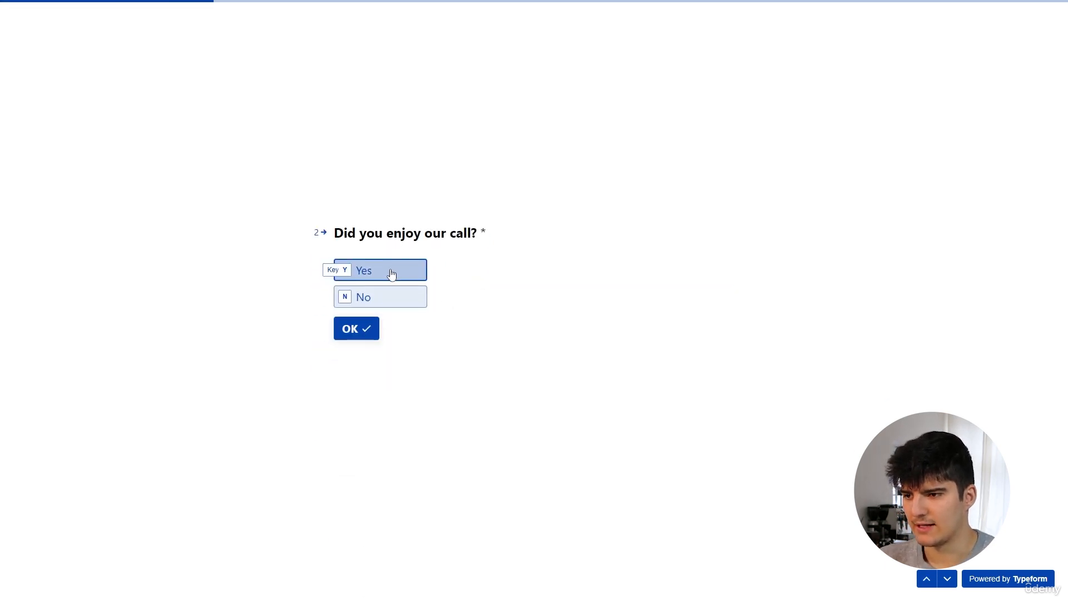
{"action": "left_click", "coordinate": [392, 273]}
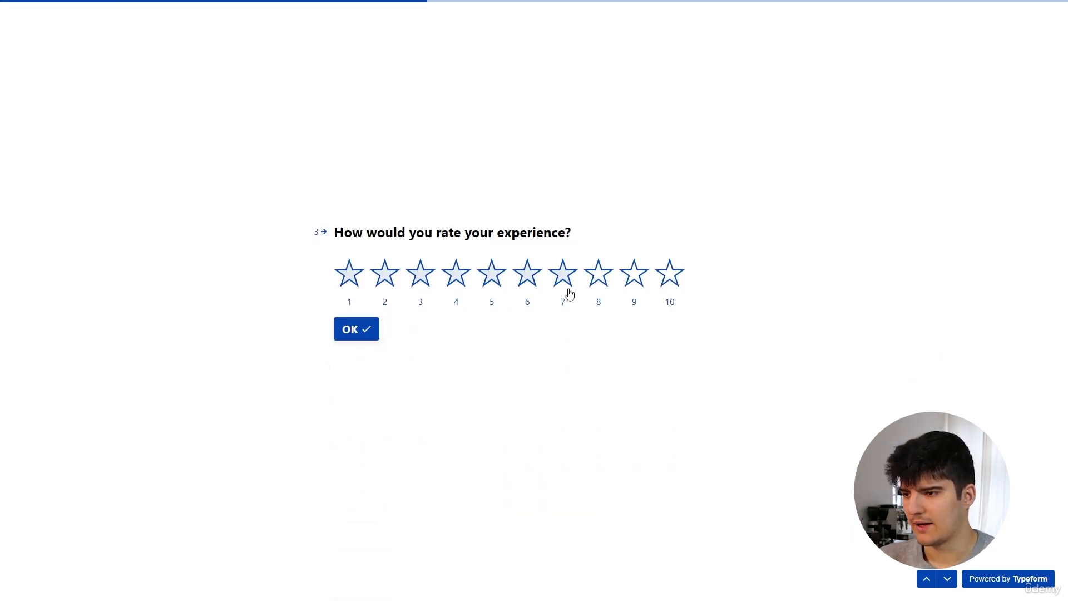
{"action": "left_click", "coordinate": [641, 285]}
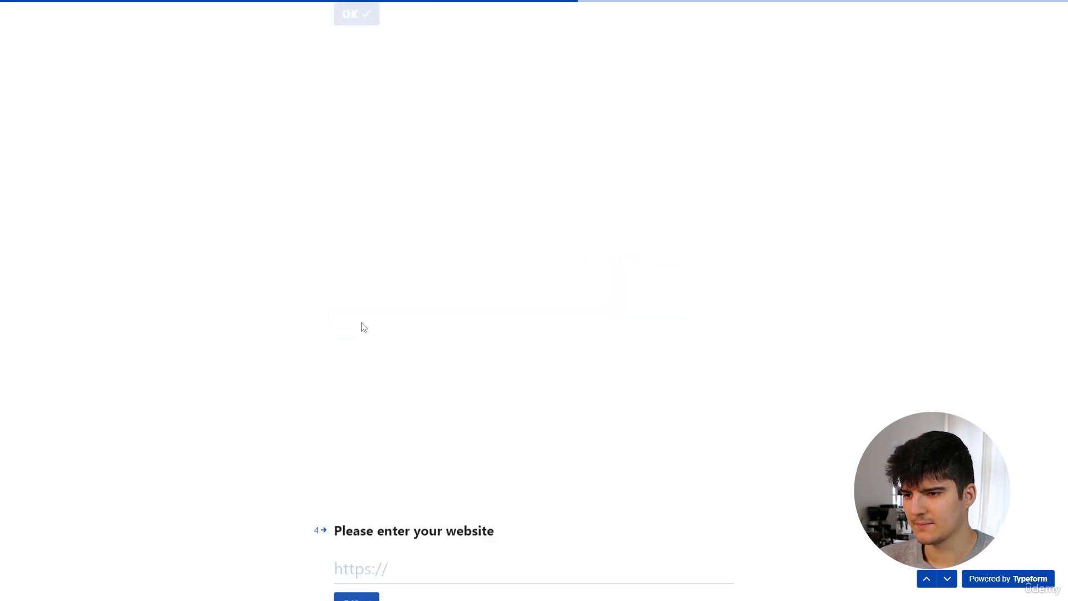
{"action": "left_click", "coordinate": [387, 285]}
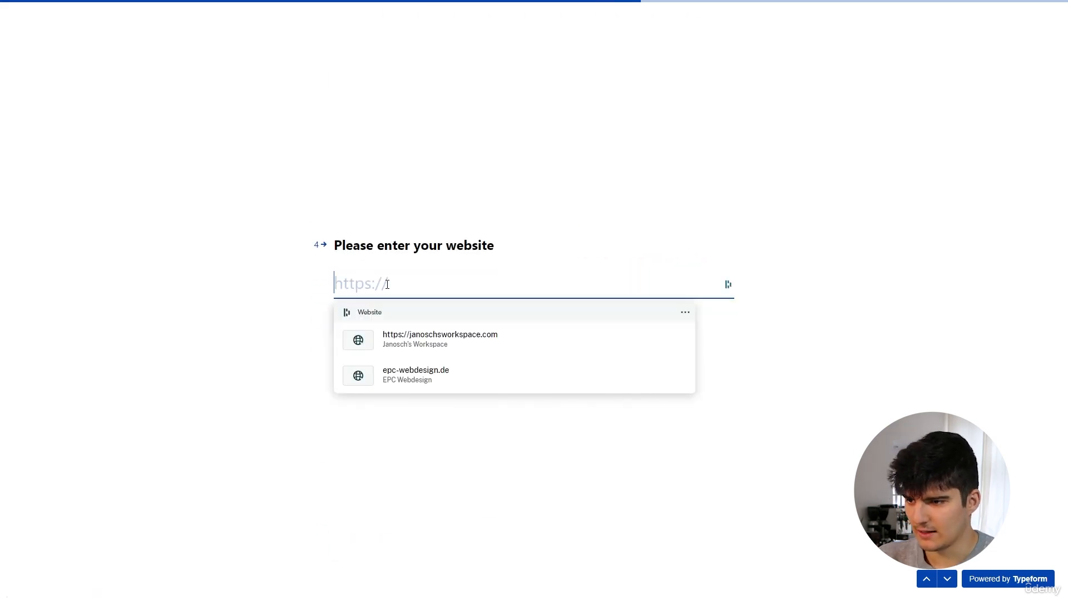
{"action": "left_click", "coordinate": [398, 334]}
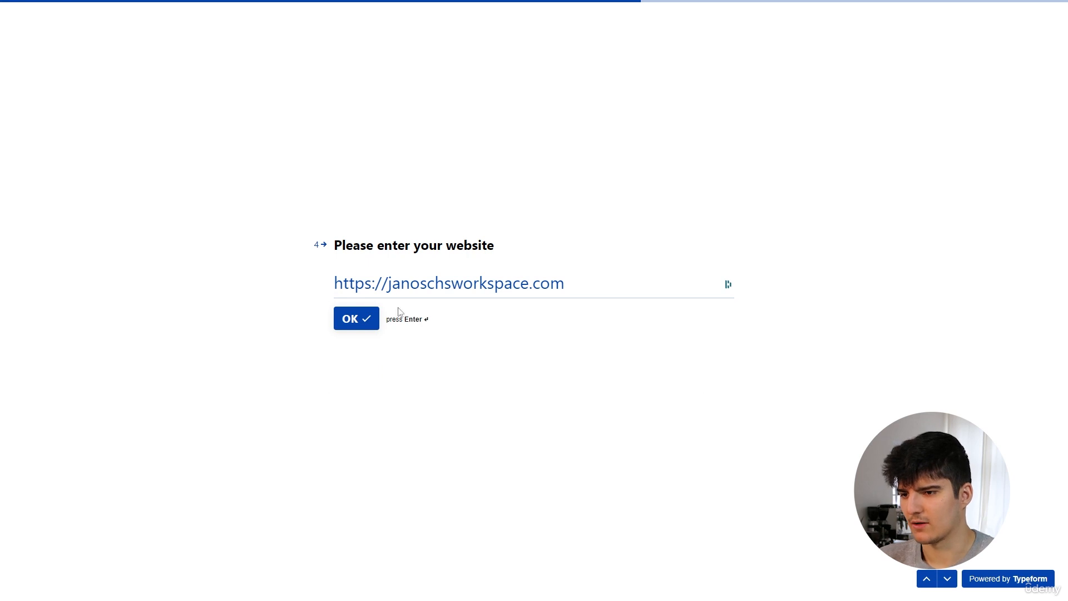
{"action": "left_click", "coordinate": [357, 319]}
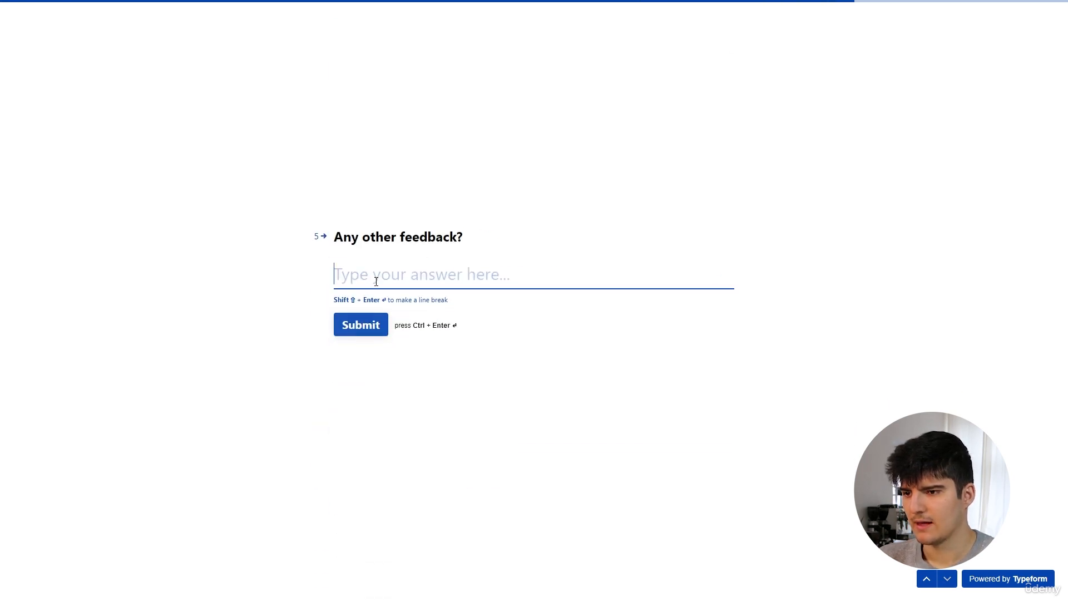
Fill "Any other feedback?" with Lorem ipsum placeholder text, submit the form and switch to the Client feedback page in Notion.
{"action": "type", "text": ".lorem-100"}
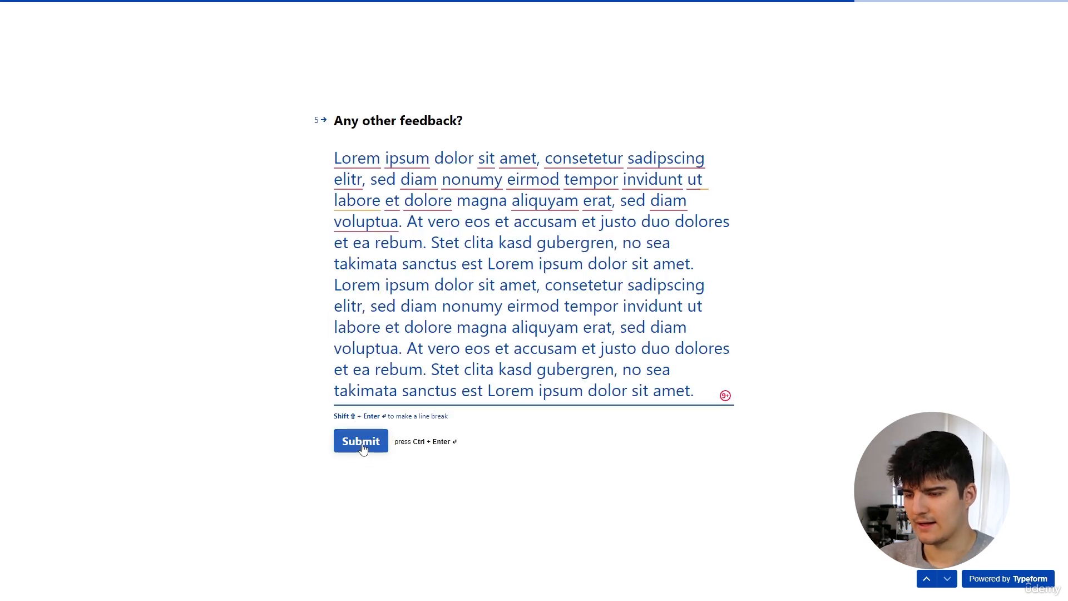
{"action": "left_click", "coordinate": [361, 445]}
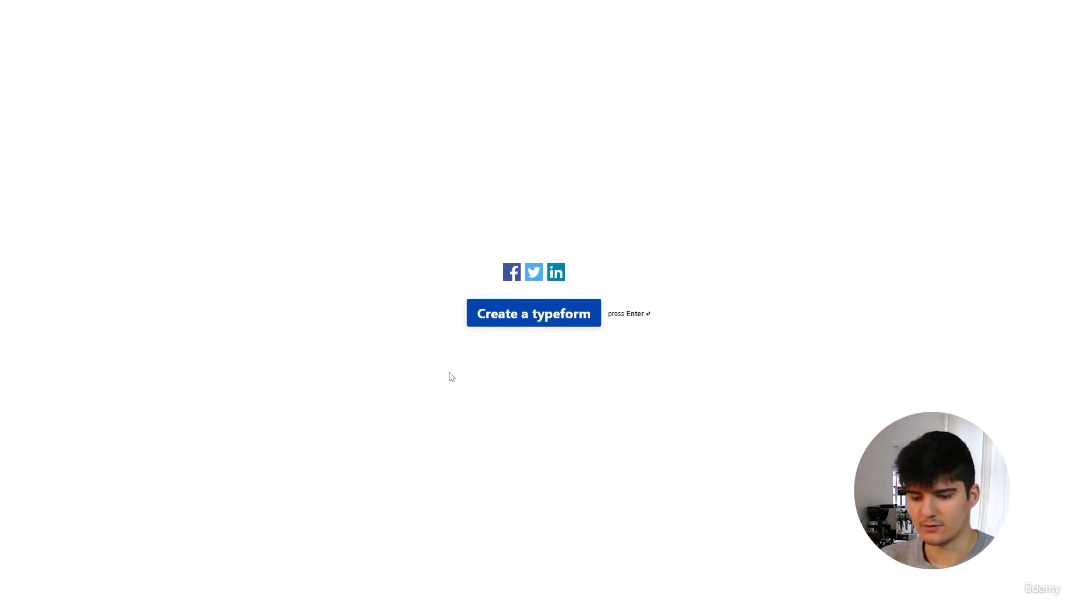
{"action": "key", "text": "ctrl+Tab"}
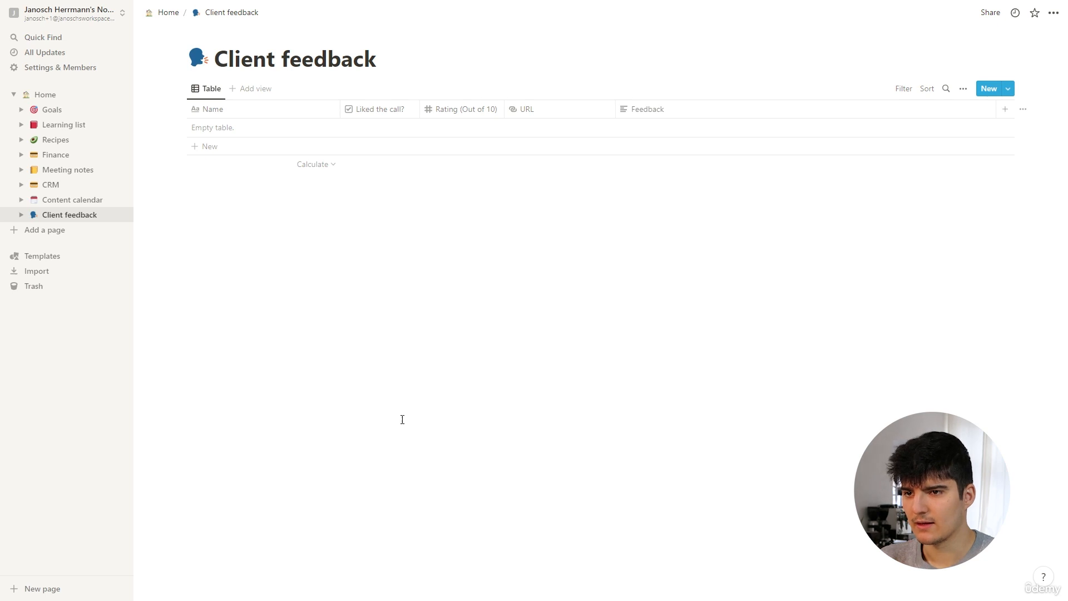